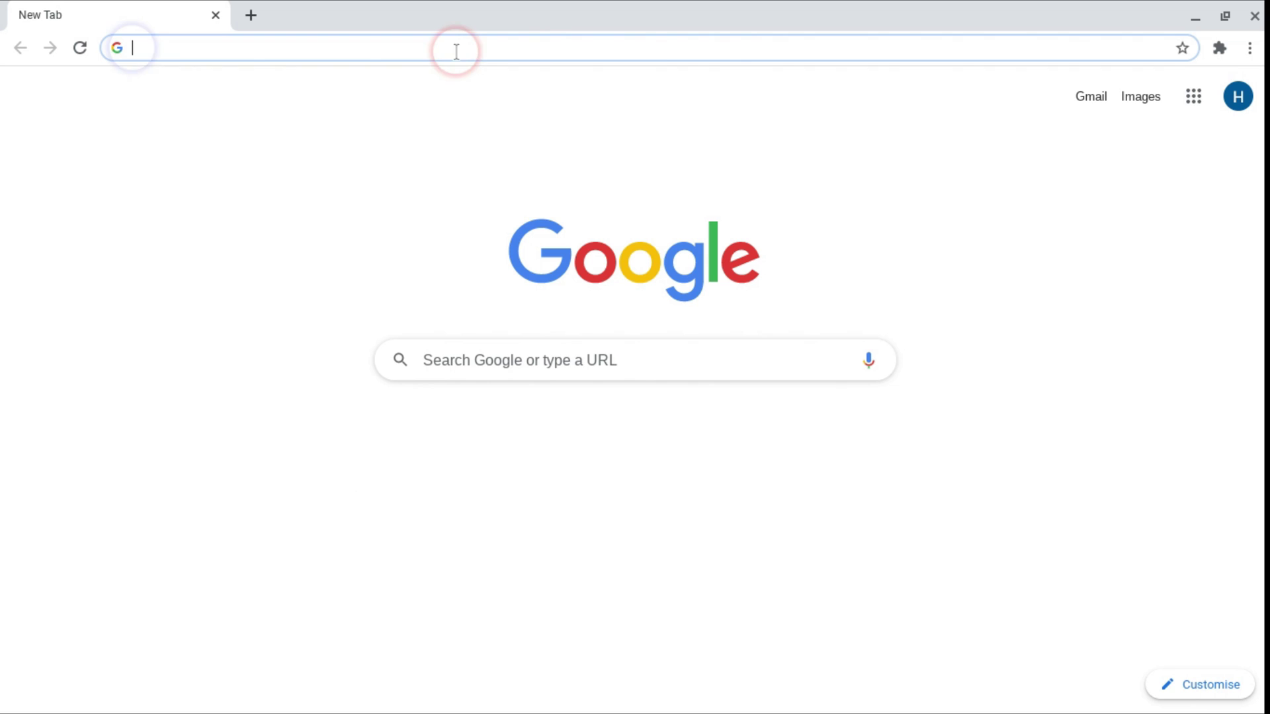
# Search Google for 'spotify' and open the official Spotify site from the results
pyautogui.click(629, 361)
pyautogui.write('spotify')
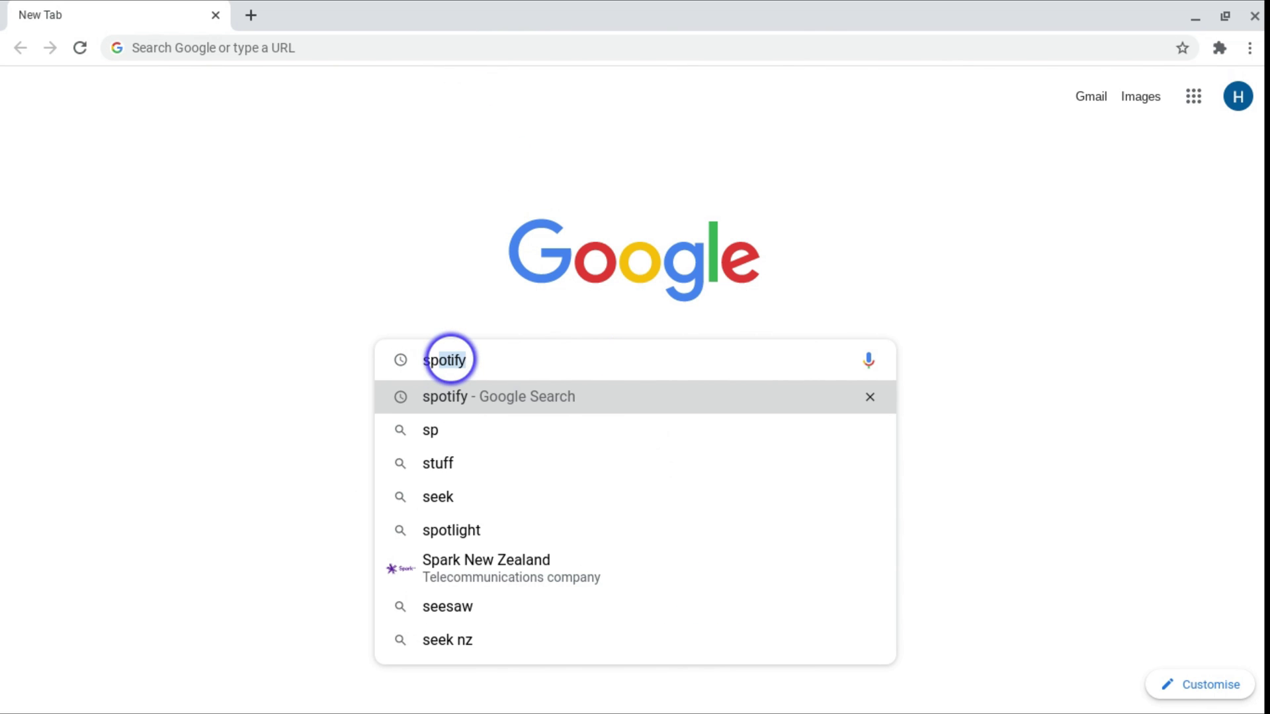
pyautogui.press('Return')
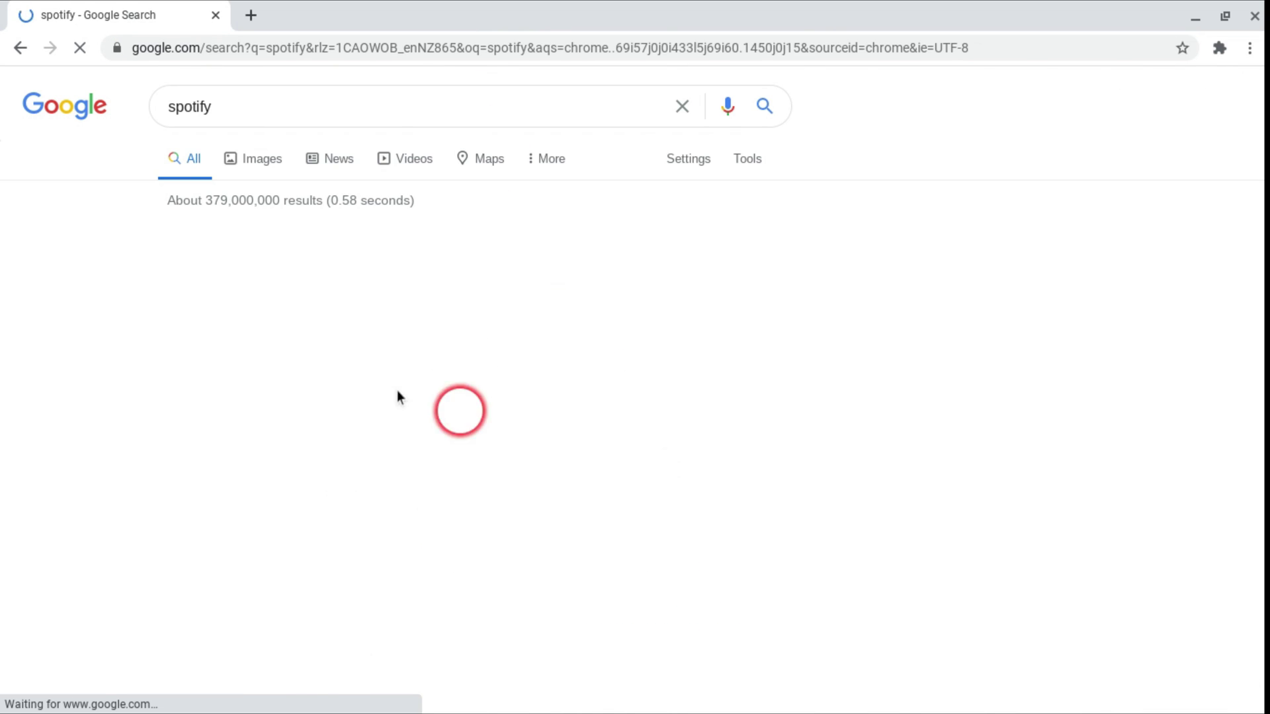
pyautogui.click(255, 559)
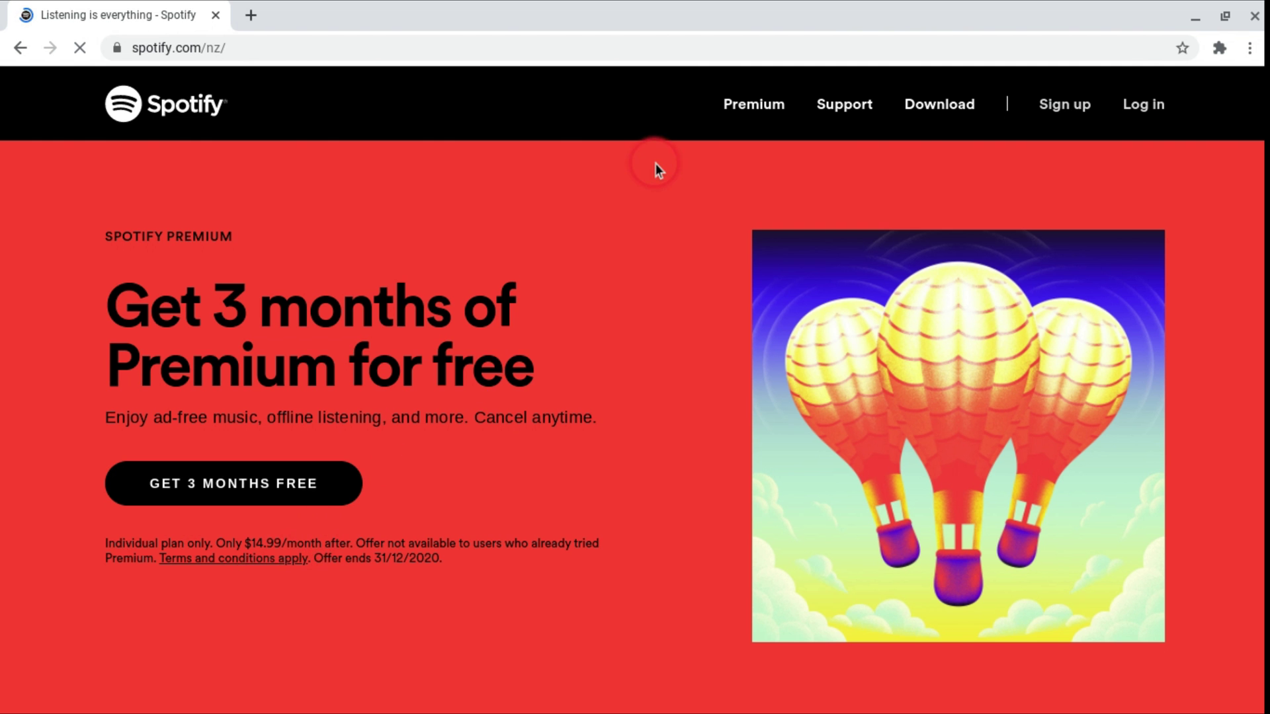
# Go from the Spotify NZ home page to the sign-up form at spotify.com/nz/signup
pyautogui.click(1048, 106)
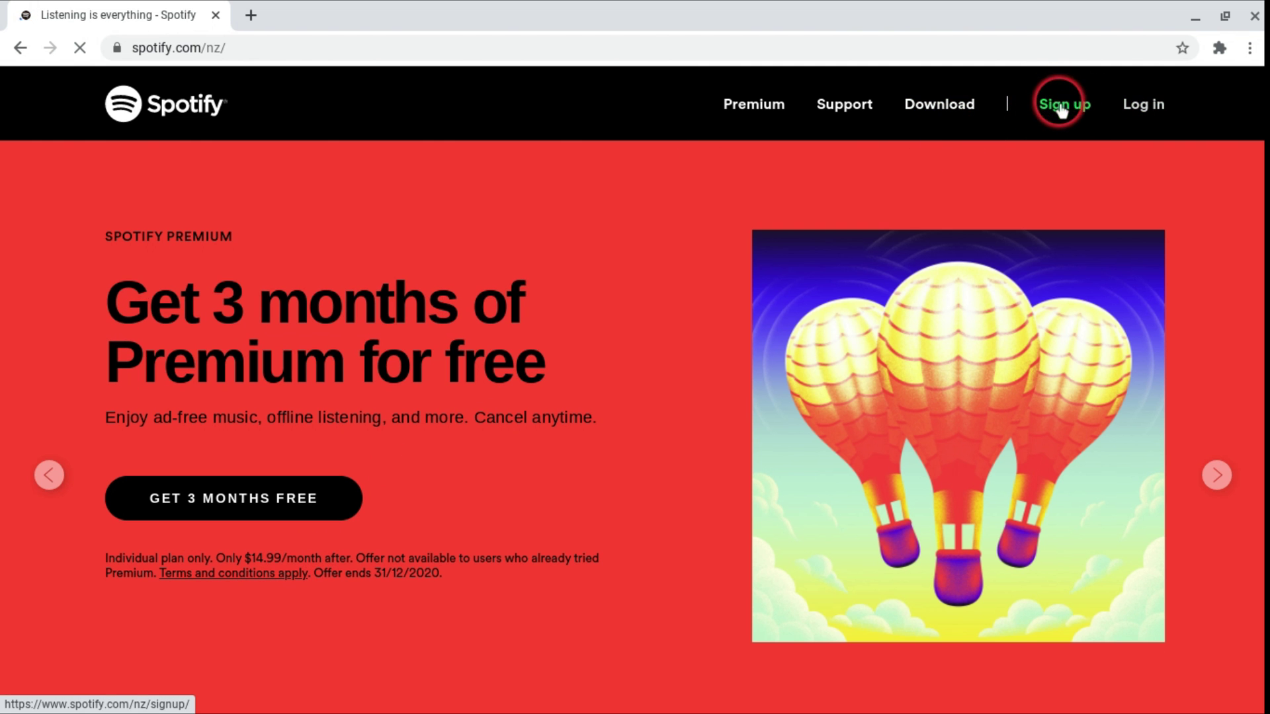
pyautogui.click(1058, 109)
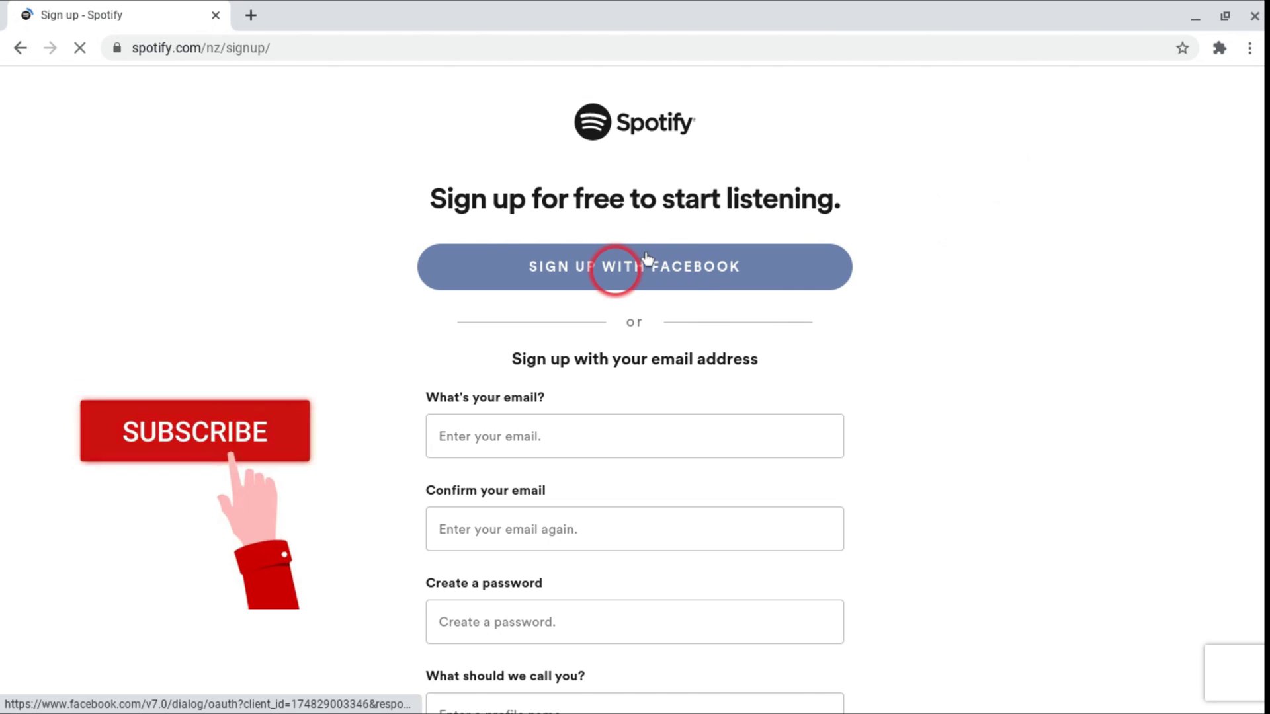
pyautogui.scroll(-1, 543, 291)
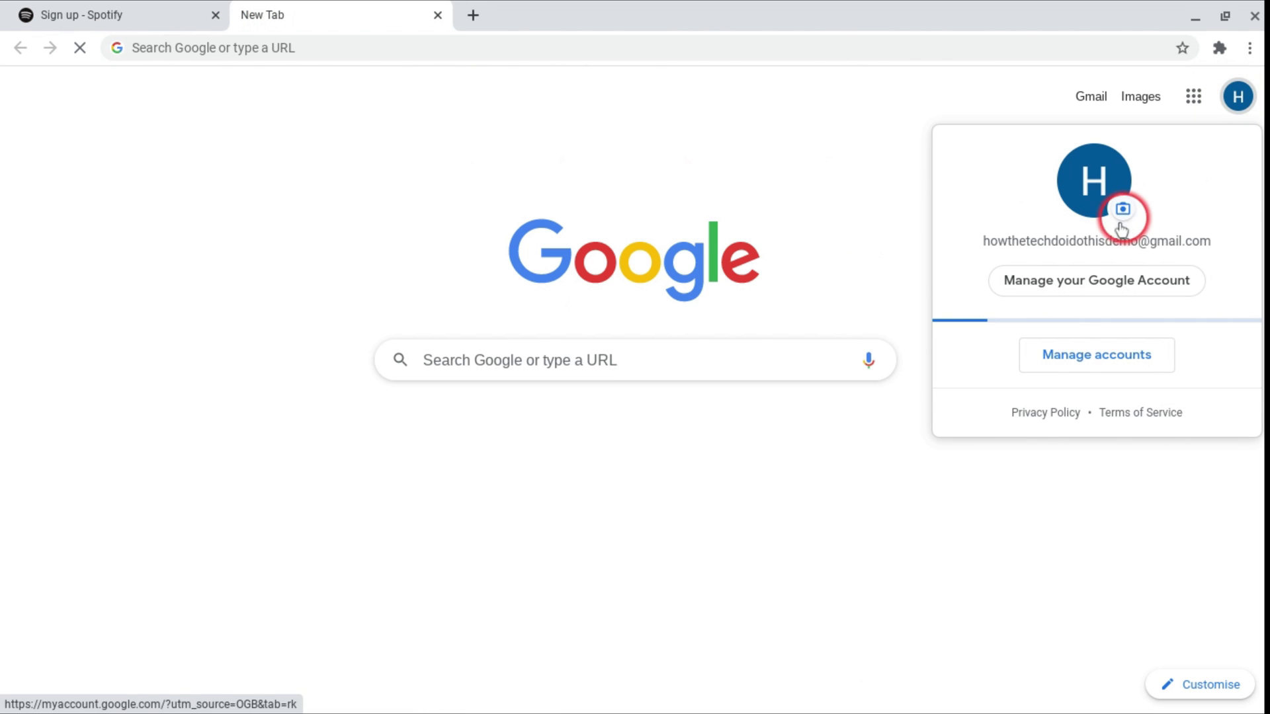
# Copy the Google account's e-mail address from the account details panel, then close it
pyautogui.doubleClick(1109, 232)
pyautogui.tripleClick(1104, 235)
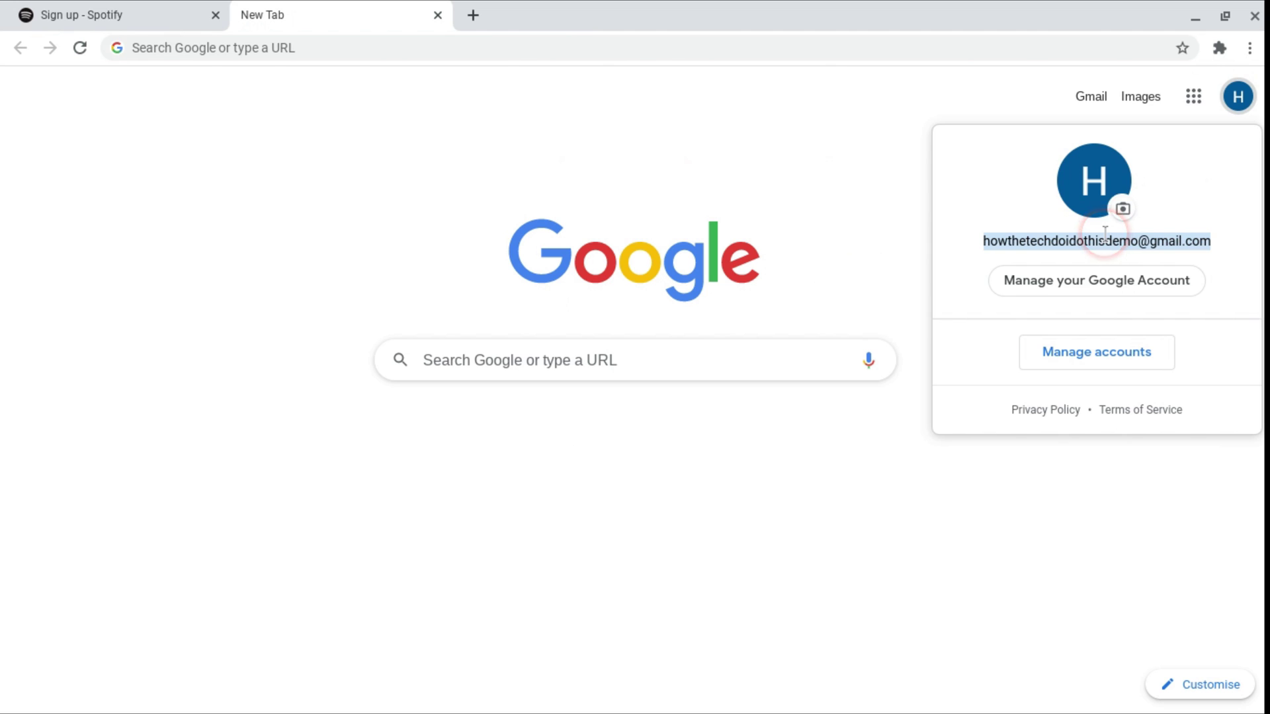
pyautogui.press('Escape')
pyautogui.click(1234, 96)
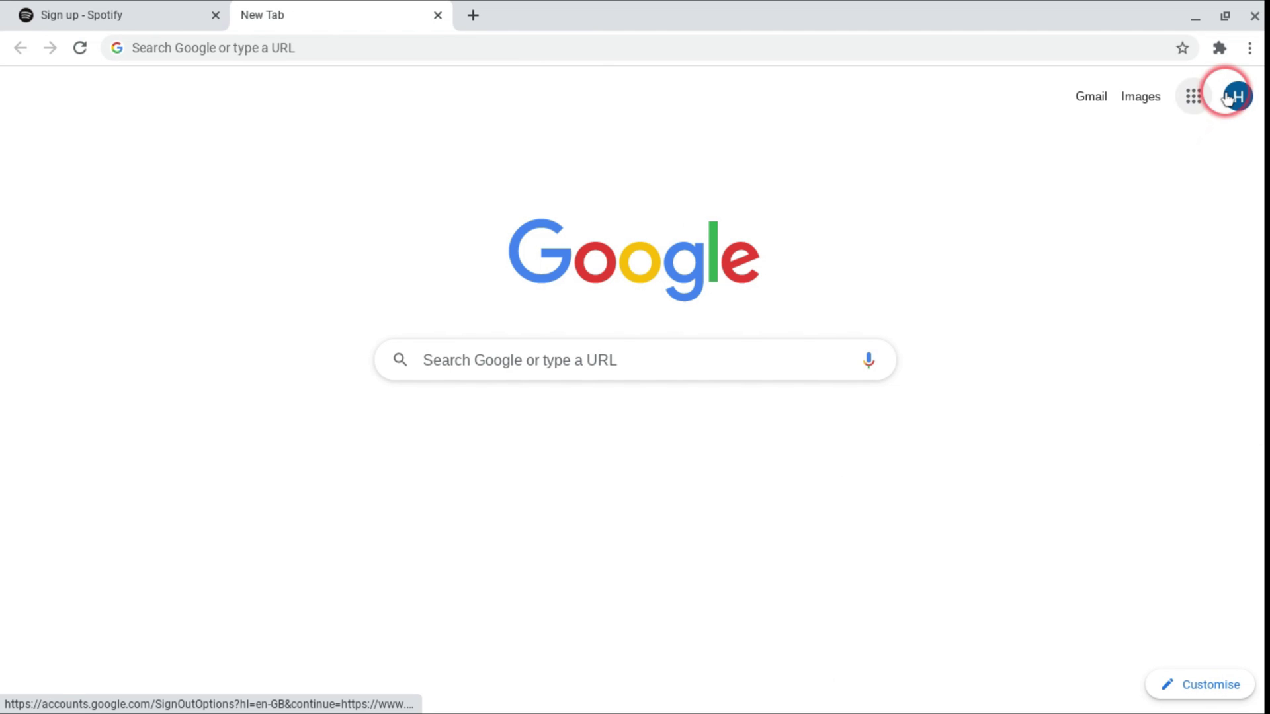
pyautogui.click(1138, 250)
pyautogui.rightClick(1139, 253)
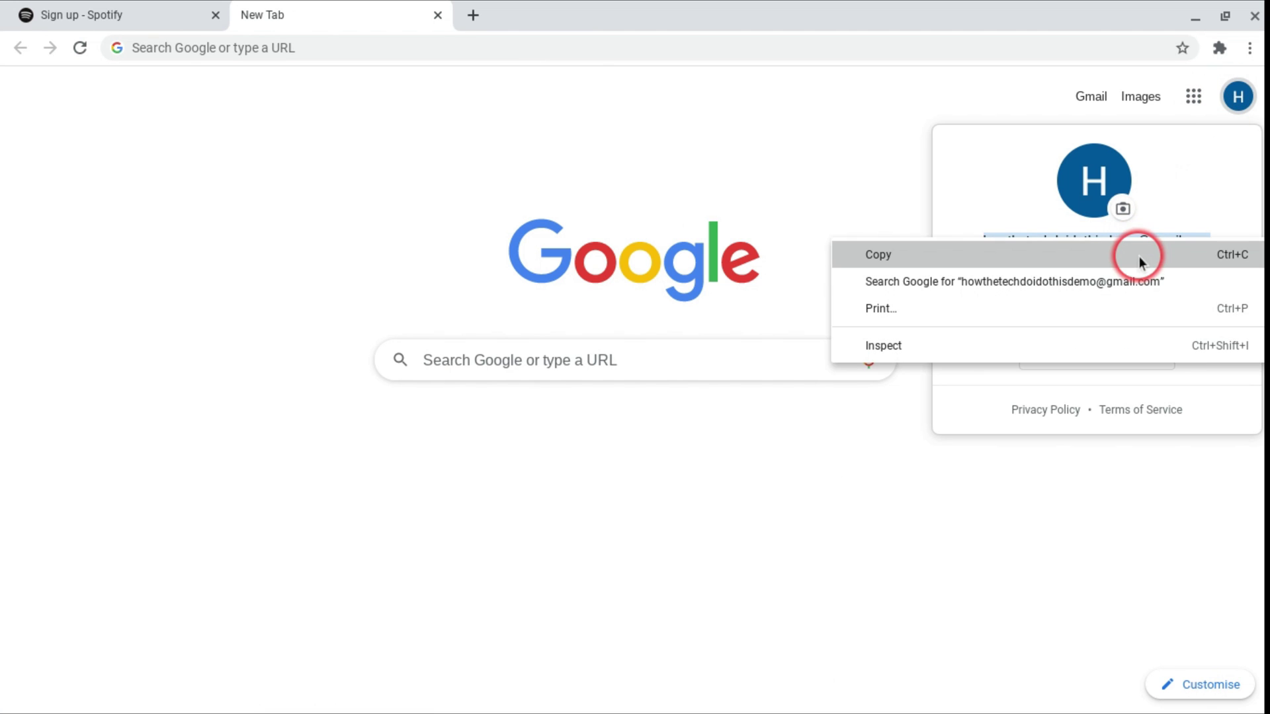
pyautogui.click(1135, 254)
pyautogui.click(655, 180)
# Paste the copied Google e-mail into both the email and confirm email fields
pyautogui.click(159, 10)
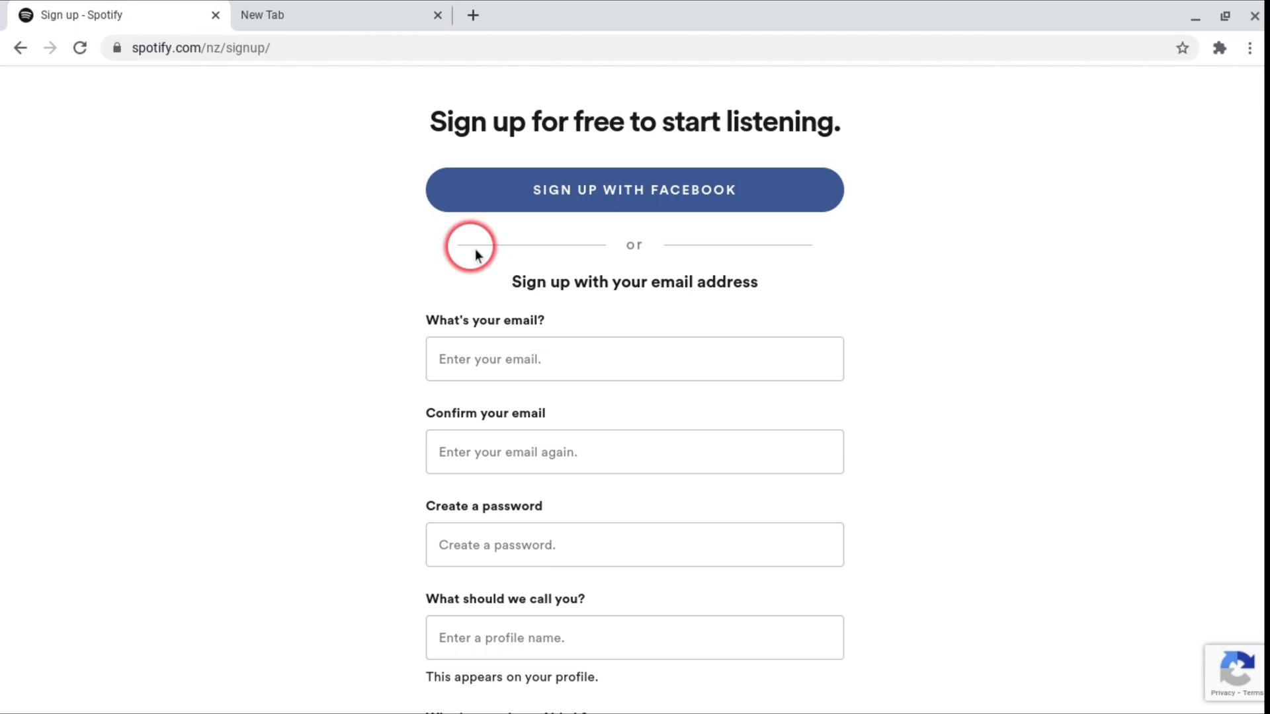
pyautogui.rightClick(494, 344)
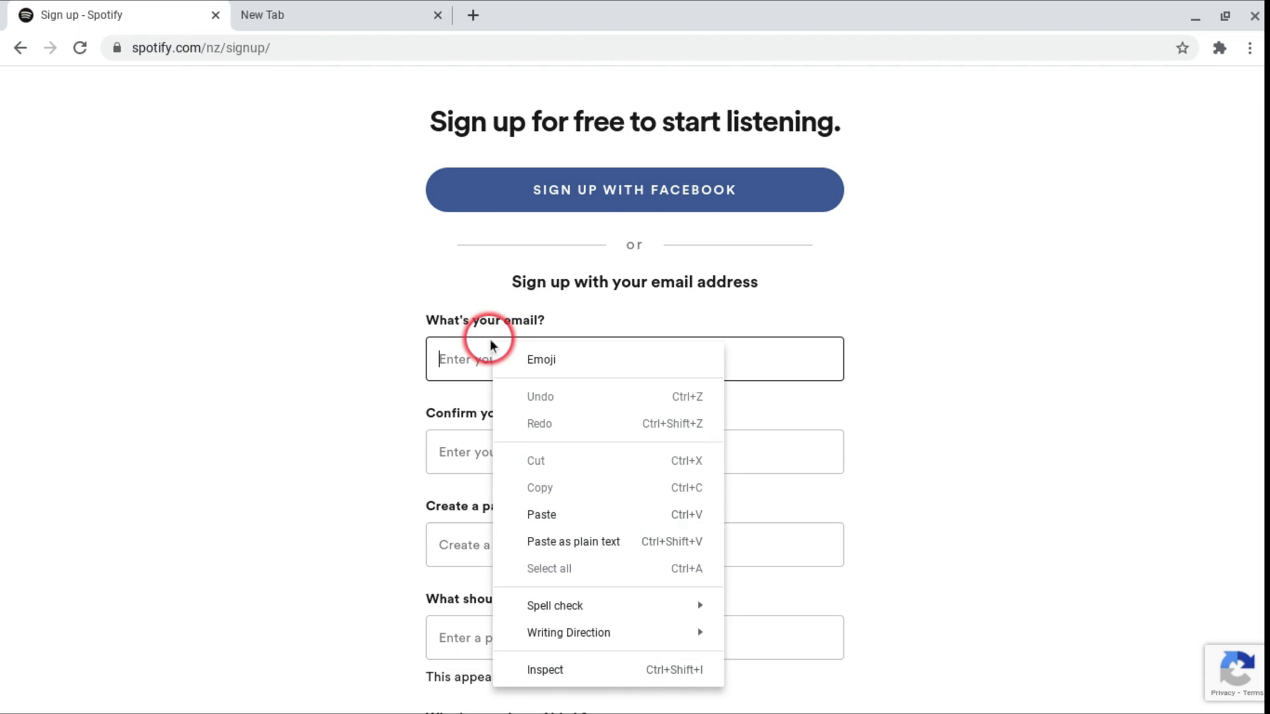
pyautogui.click(557, 511)
pyautogui.click(440, 452)
pyautogui.rightClick(550, 451)
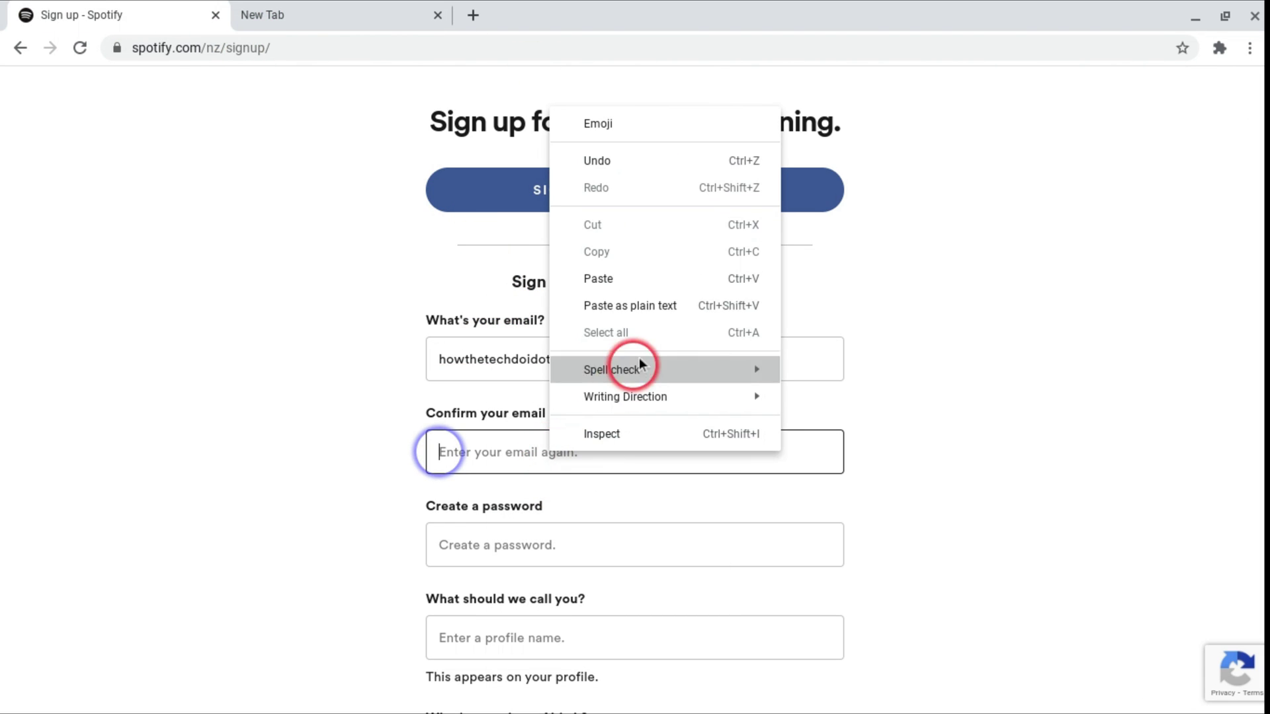
pyautogui.click(694, 278)
pyautogui.scroll(-1, 658, 386)
# Enter the account password in the Create a password field
pyautogui.click(482, 490)
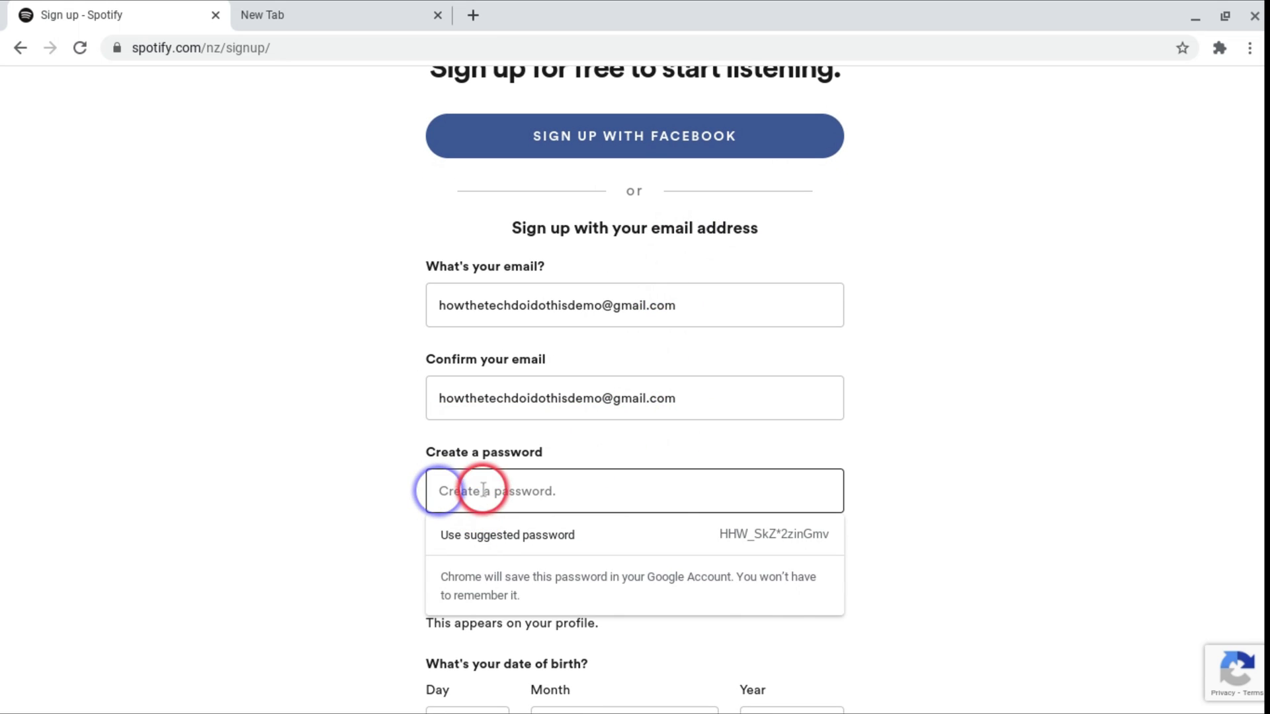
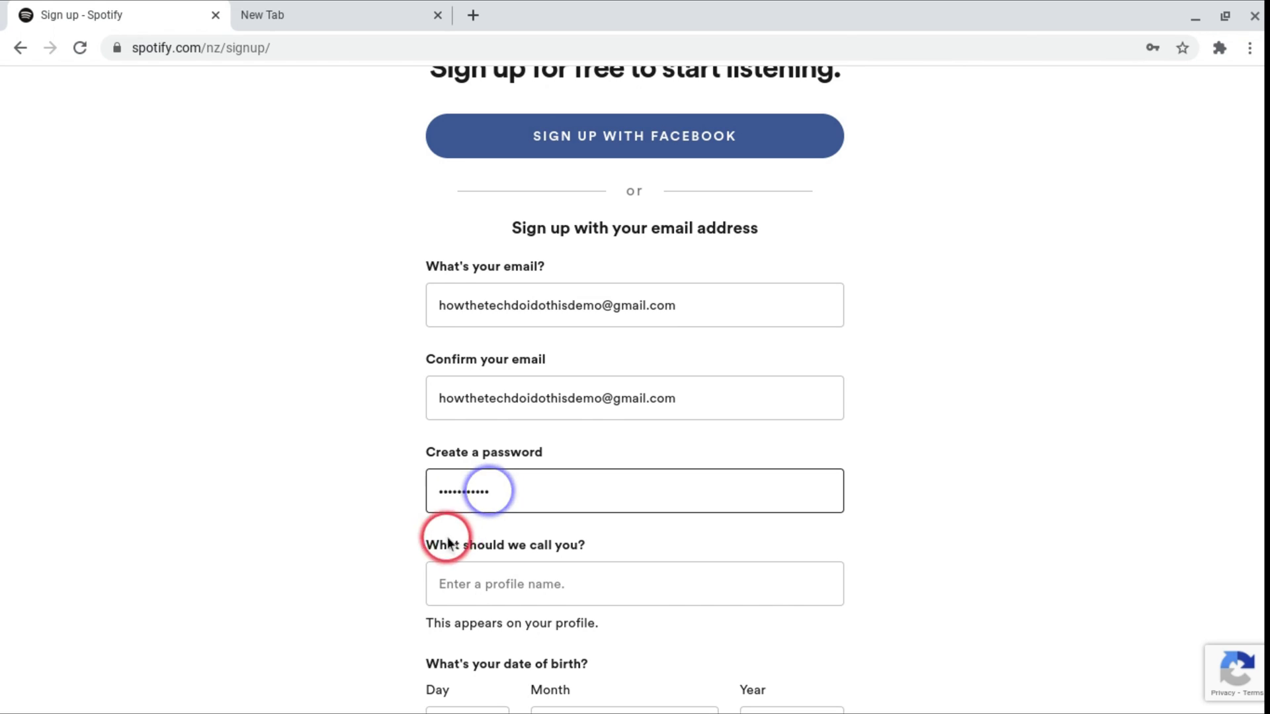
pyautogui.scroll(-1, 463, 502)
pyautogui.click(438, 494)
pyautogui.scroll(-2, 522, 397)
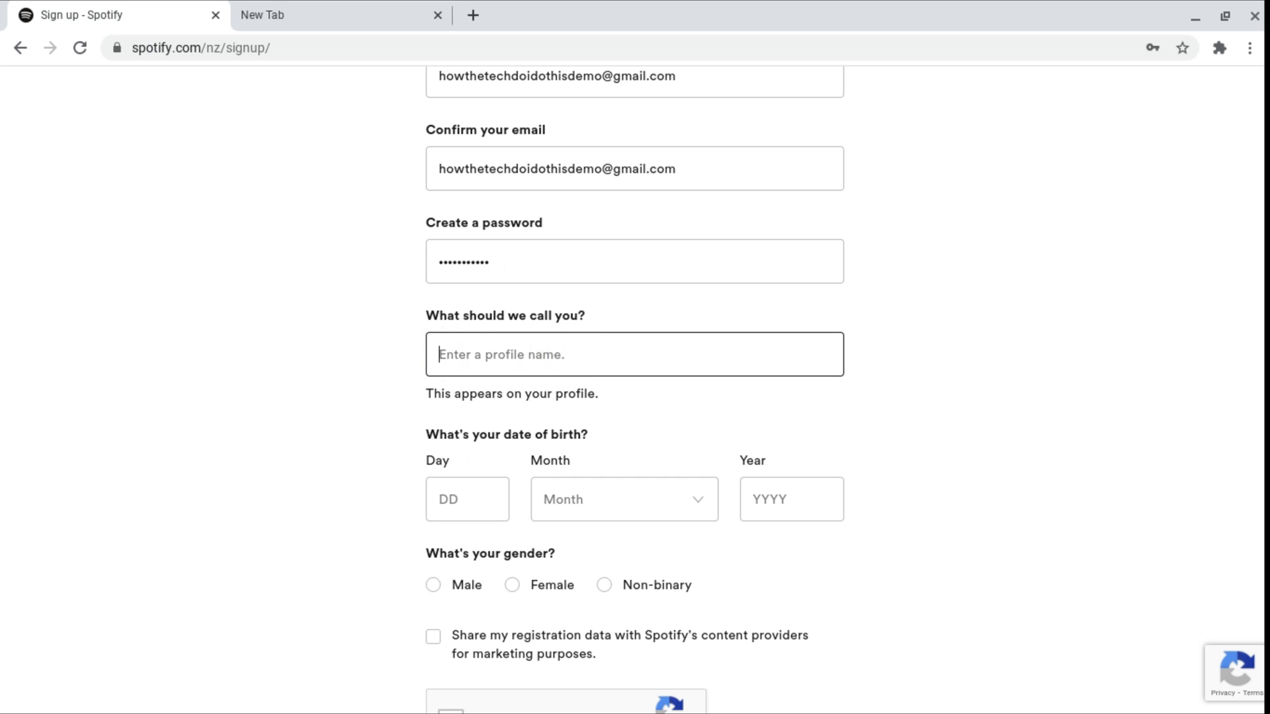
# Enter profile name 'How The Tech Demo' and birth date 1 January 2000
pyautogui.write('How The Tec')
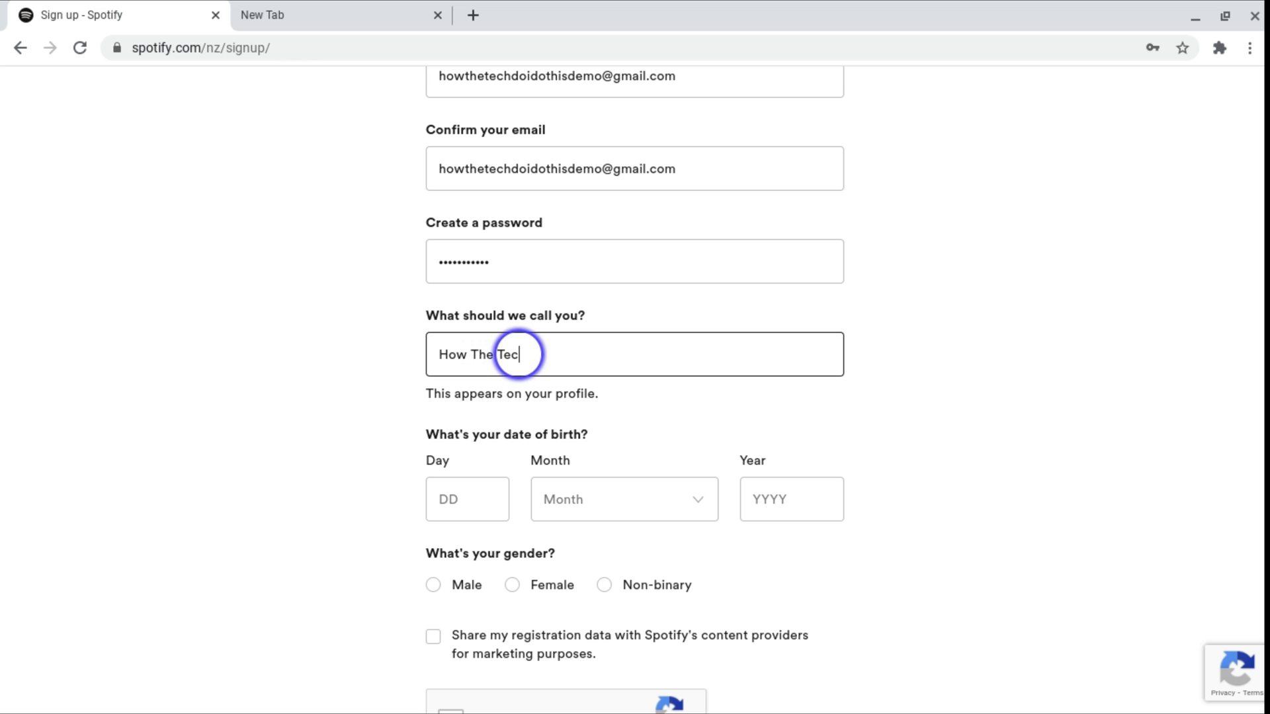
pyautogui.write('h Demo')
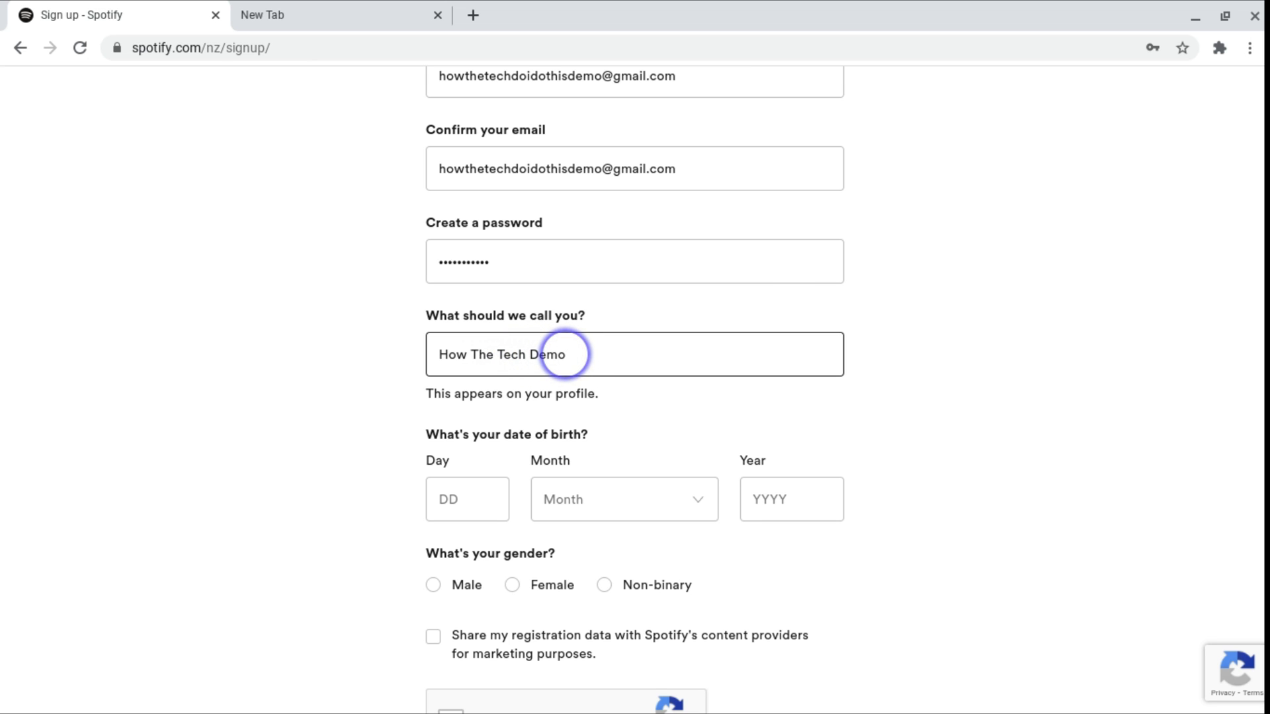
pyautogui.click(503, 492)
pyautogui.write('1')
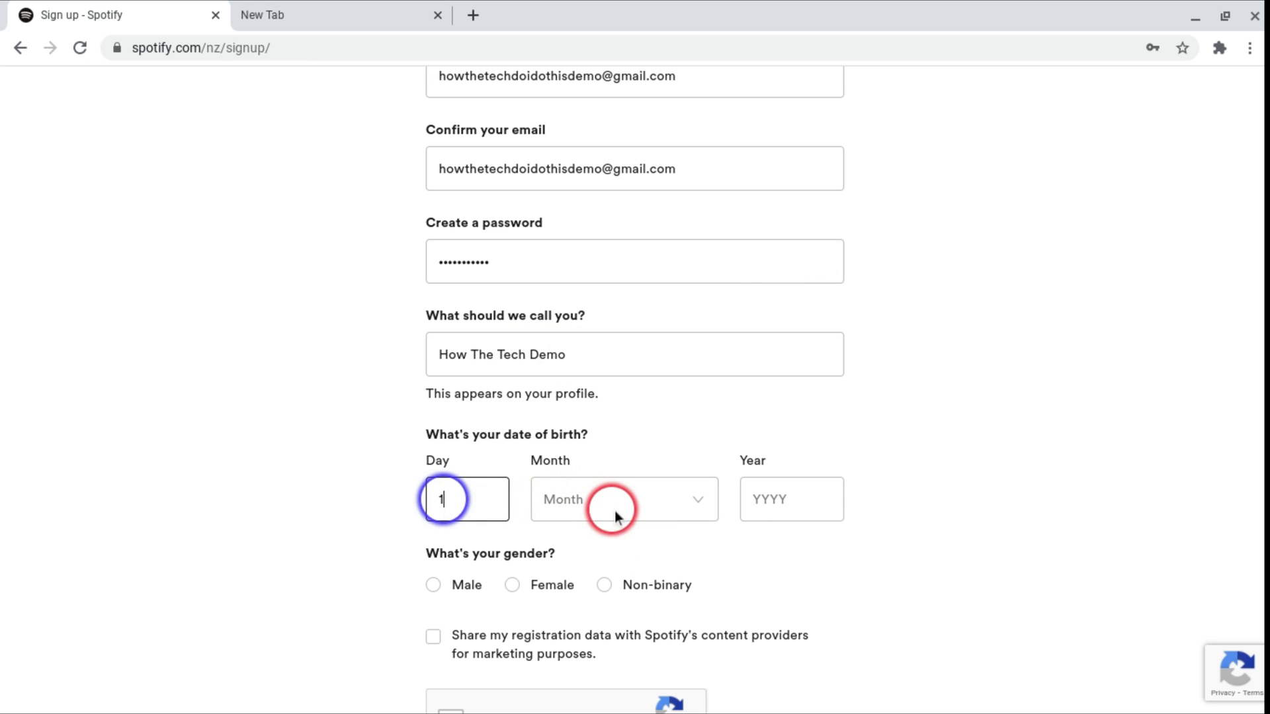
pyautogui.click(615, 513)
pyautogui.click(636, 134)
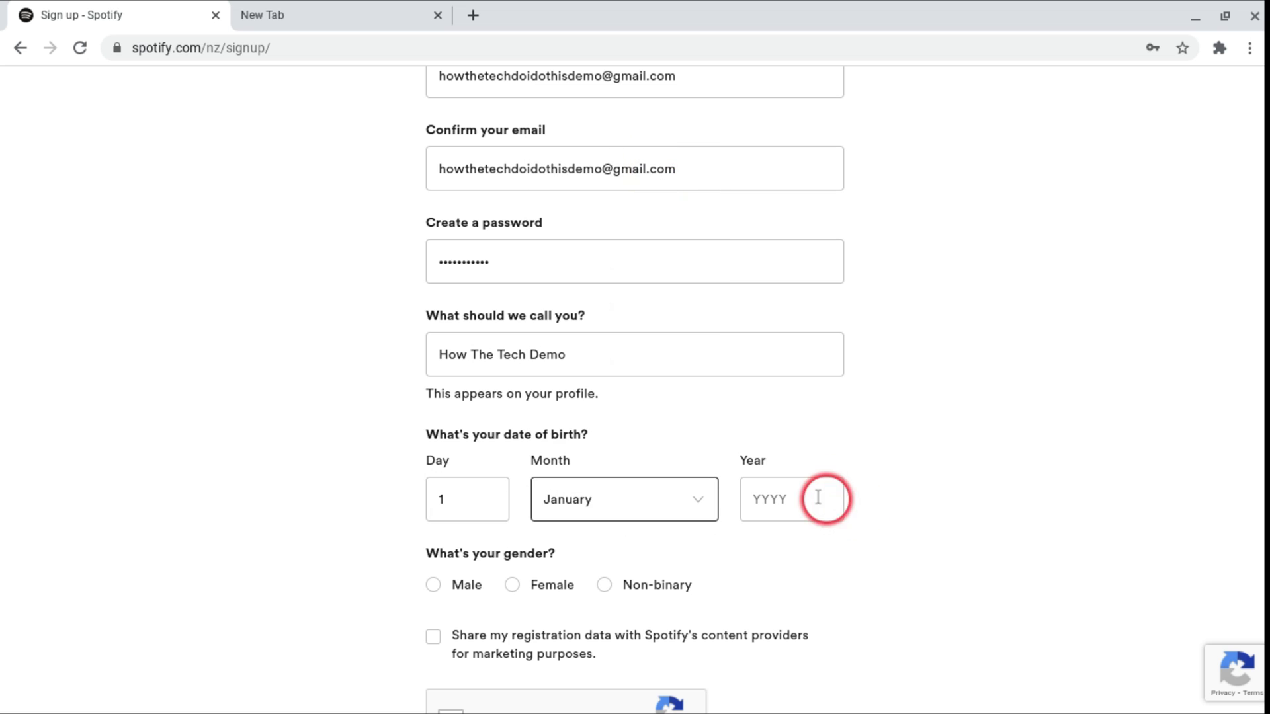
pyautogui.click(818, 497)
pyautogui.write('2000')
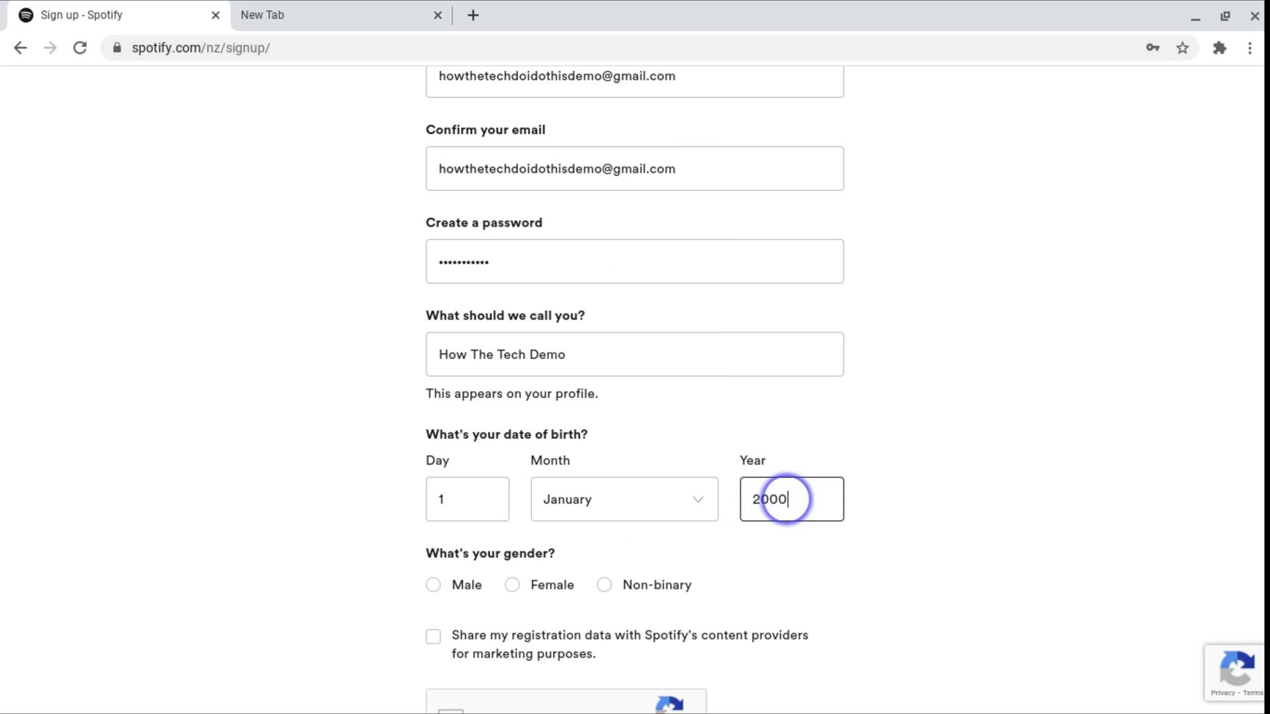
# Select Non-binary as gender and complete the I'm not a robot check
pyautogui.click(652, 582)
pyautogui.scroll(-3, 618, 580)
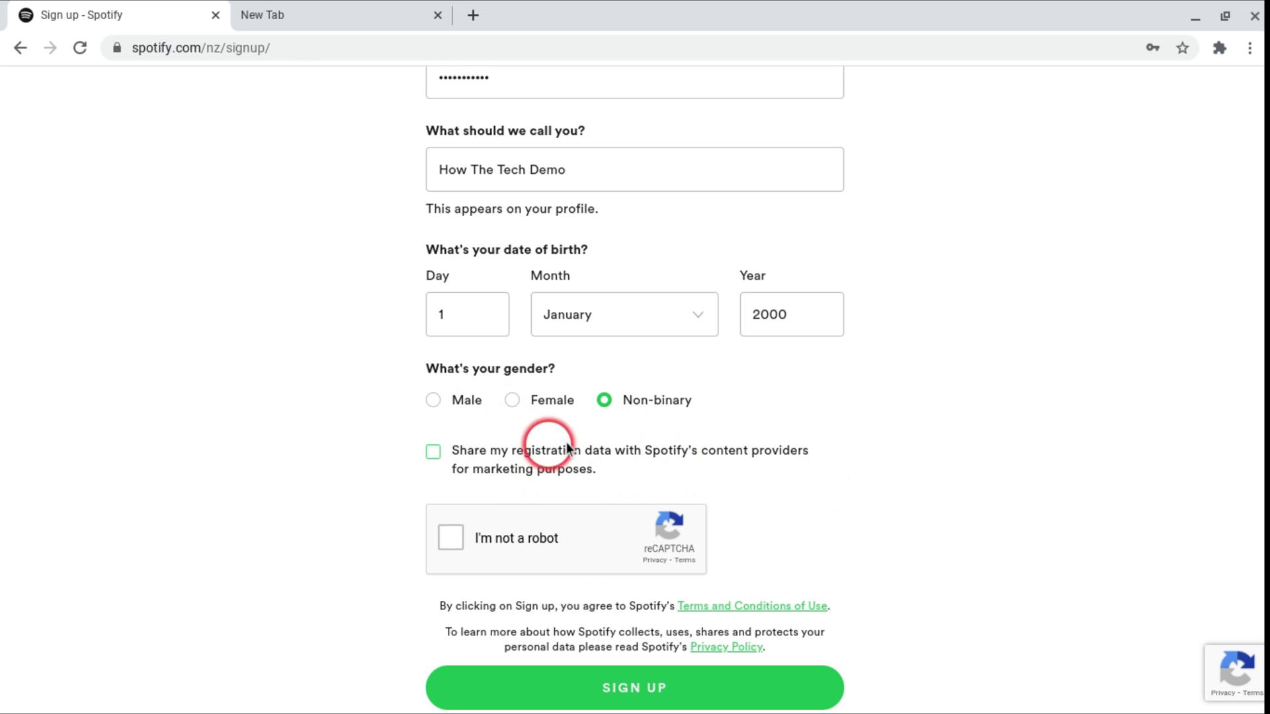
pyautogui.click(506, 547)
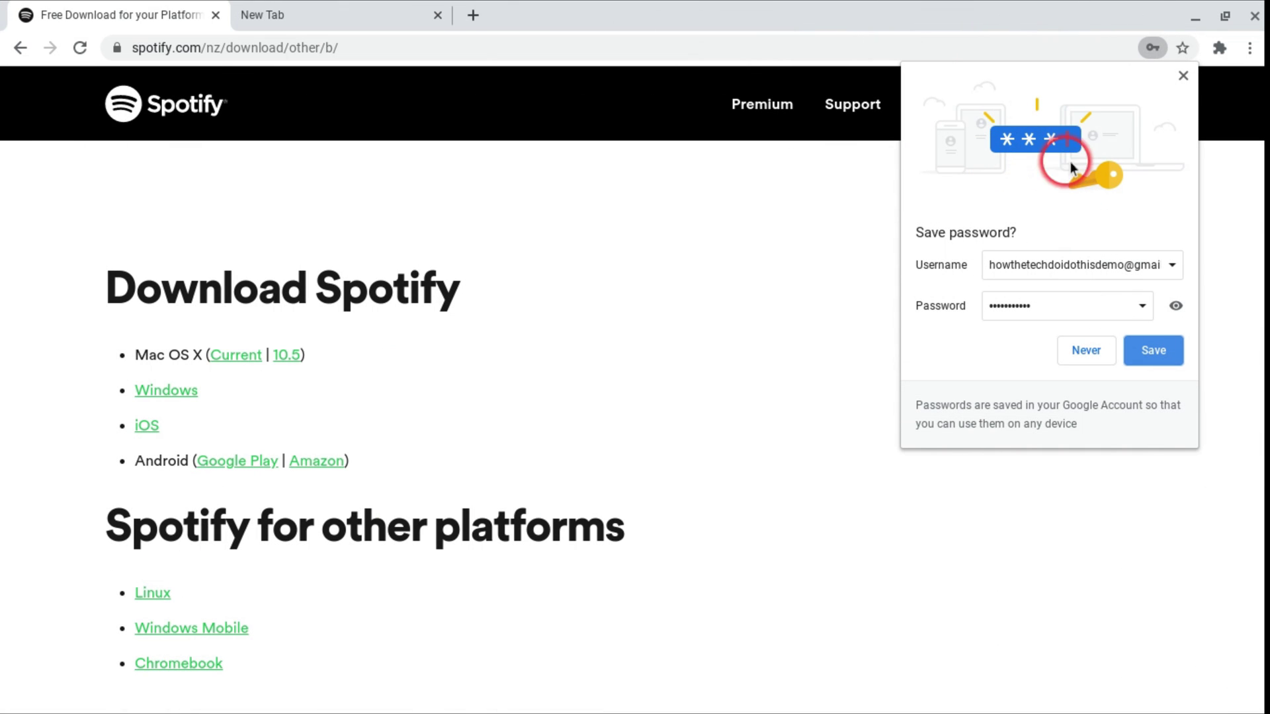
# Save the new Spotify password in Chrome and look over the Download Spotify platform list
pyautogui.click(1153, 351)
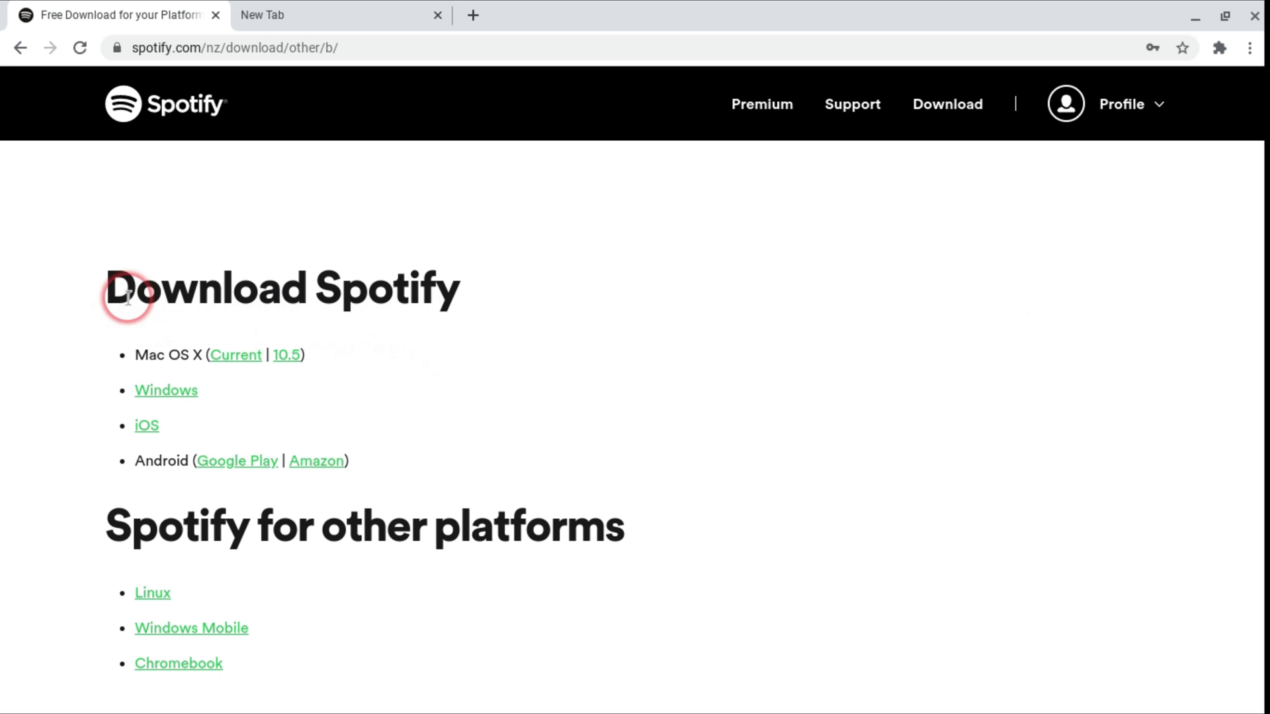
pyautogui.moveTo(128, 297)
pyautogui.mouseDown()
pyautogui.moveTo(318, 312)
pyautogui.moveTo(384, 390)
pyautogui.moveTo(400, 389)
pyautogui.moveTo(403, 471)
pyautogui.mouseUp()
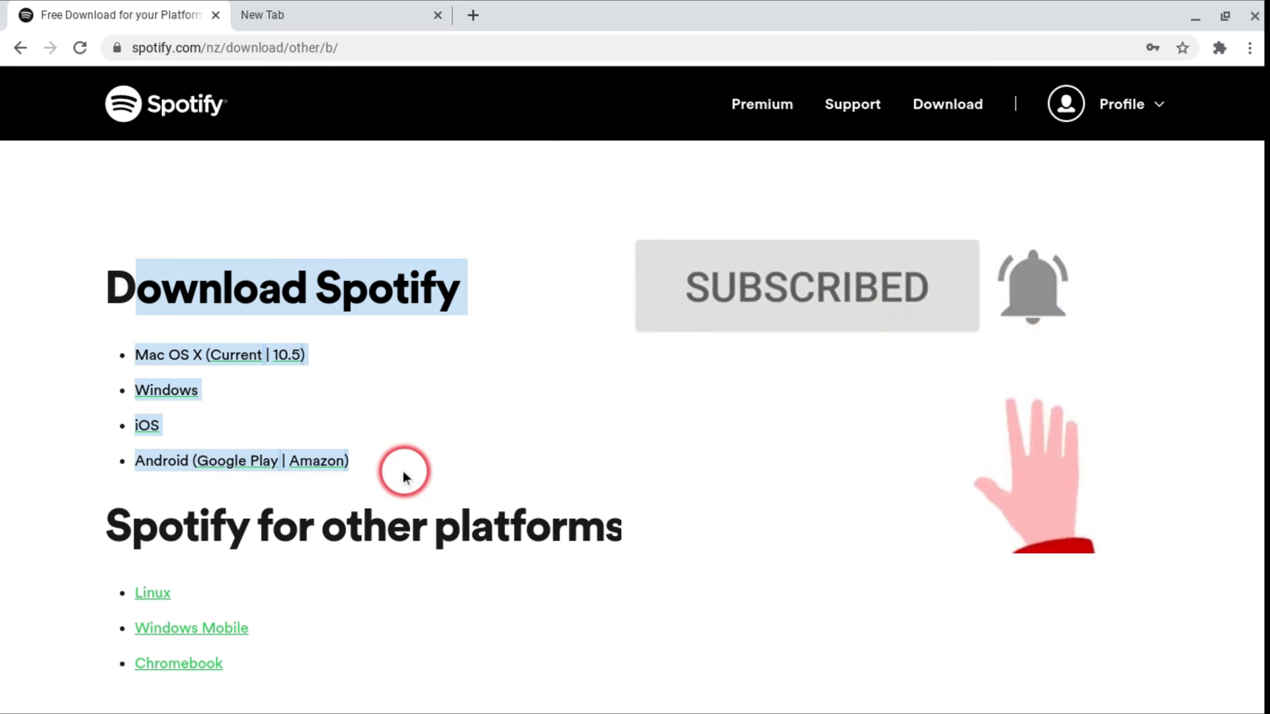
pyautogui.scroll(-3, 403, 471)
pyautogui.click(377, 401)
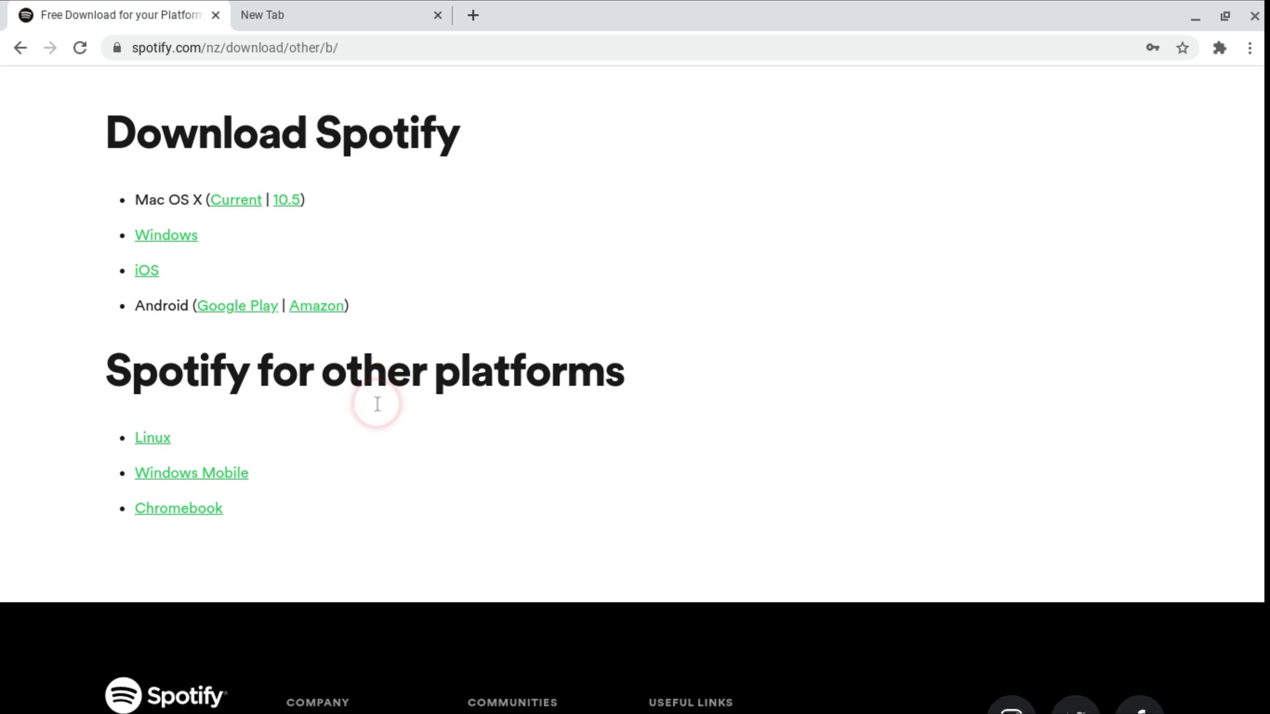
pyautogui.scroll(3, 542, 506)
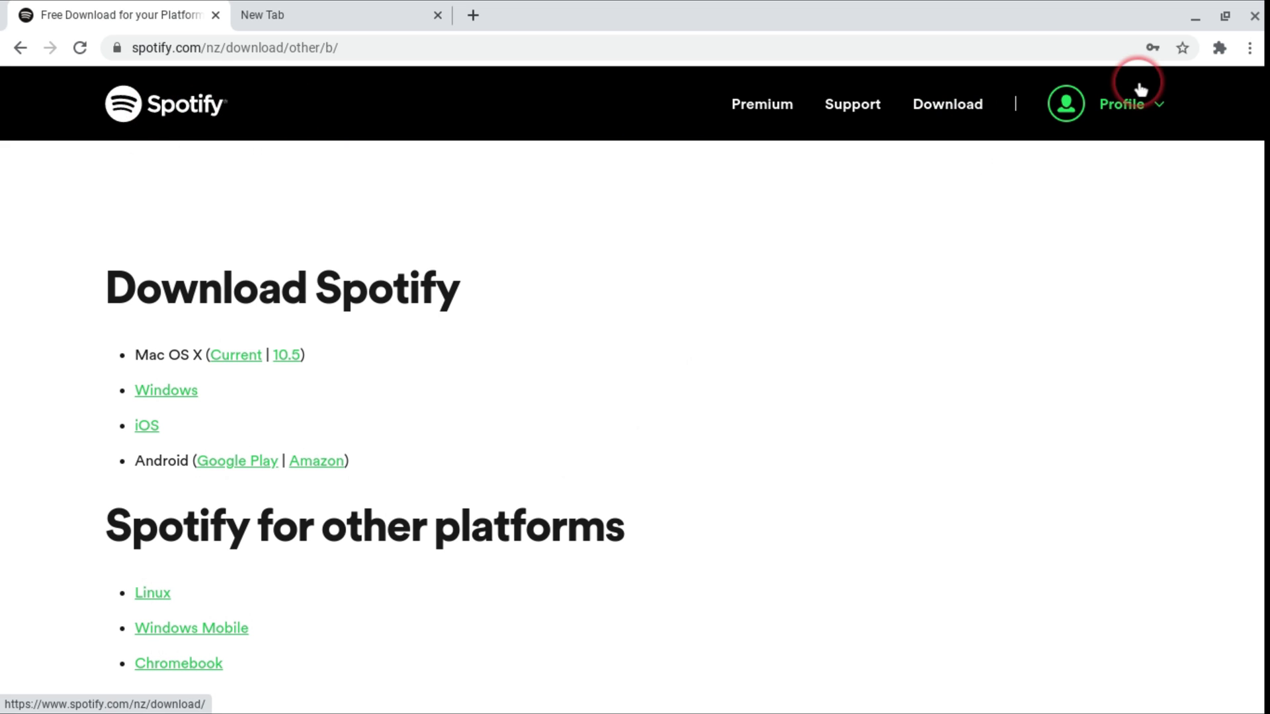
# Open Account from the Profile menu and review the Spotify Free plan on the overview
pyautogui.click(1116, 108)
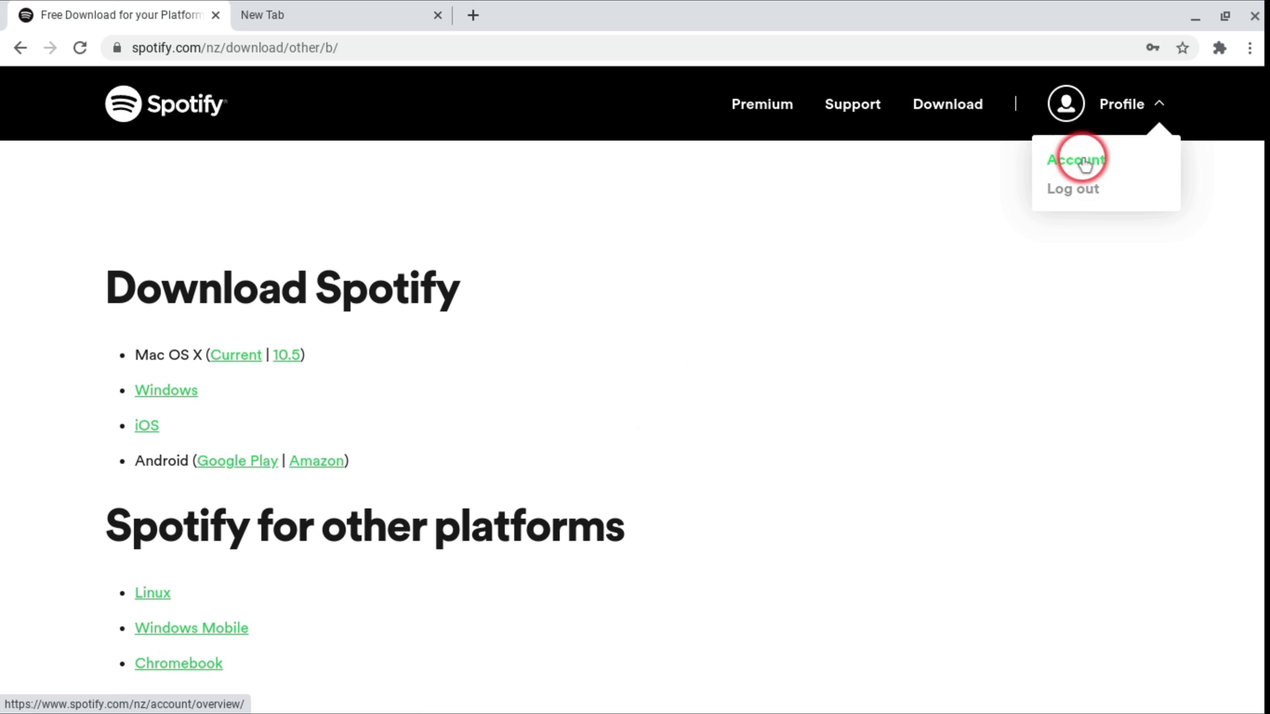
pyautogui.click(1083, 152)
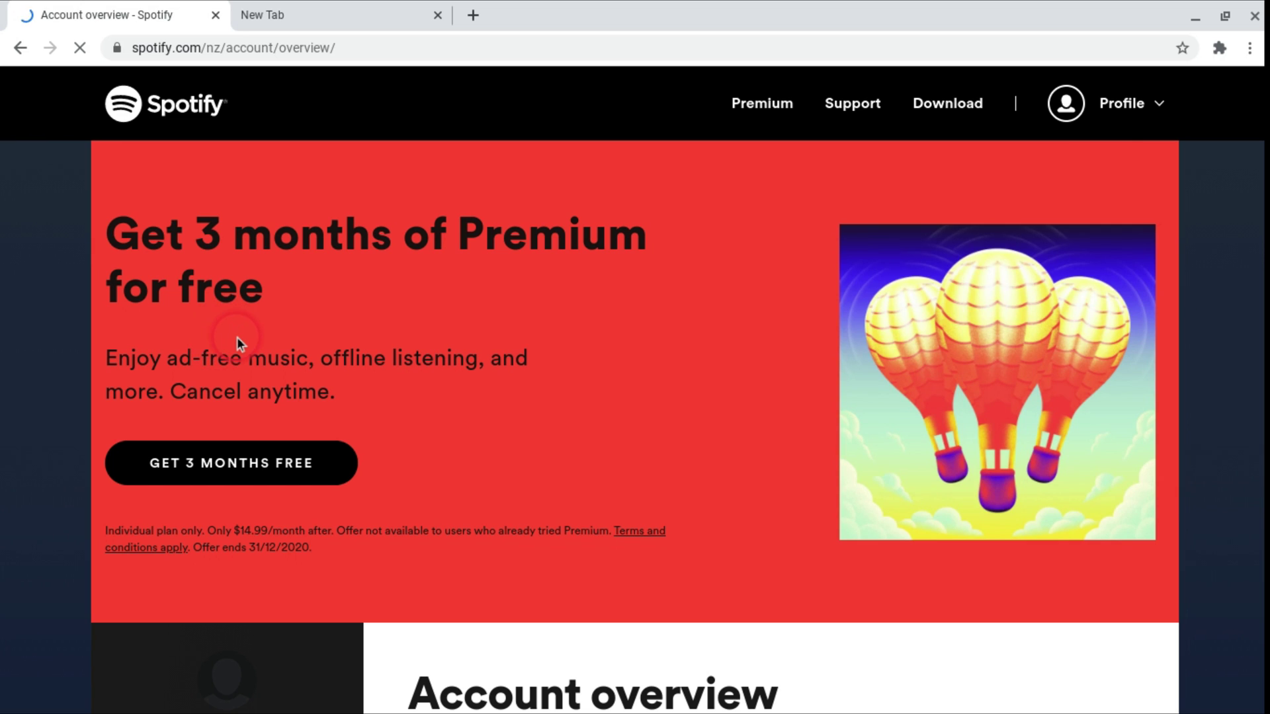
pyautogui.scroll(-9, 236, 337)
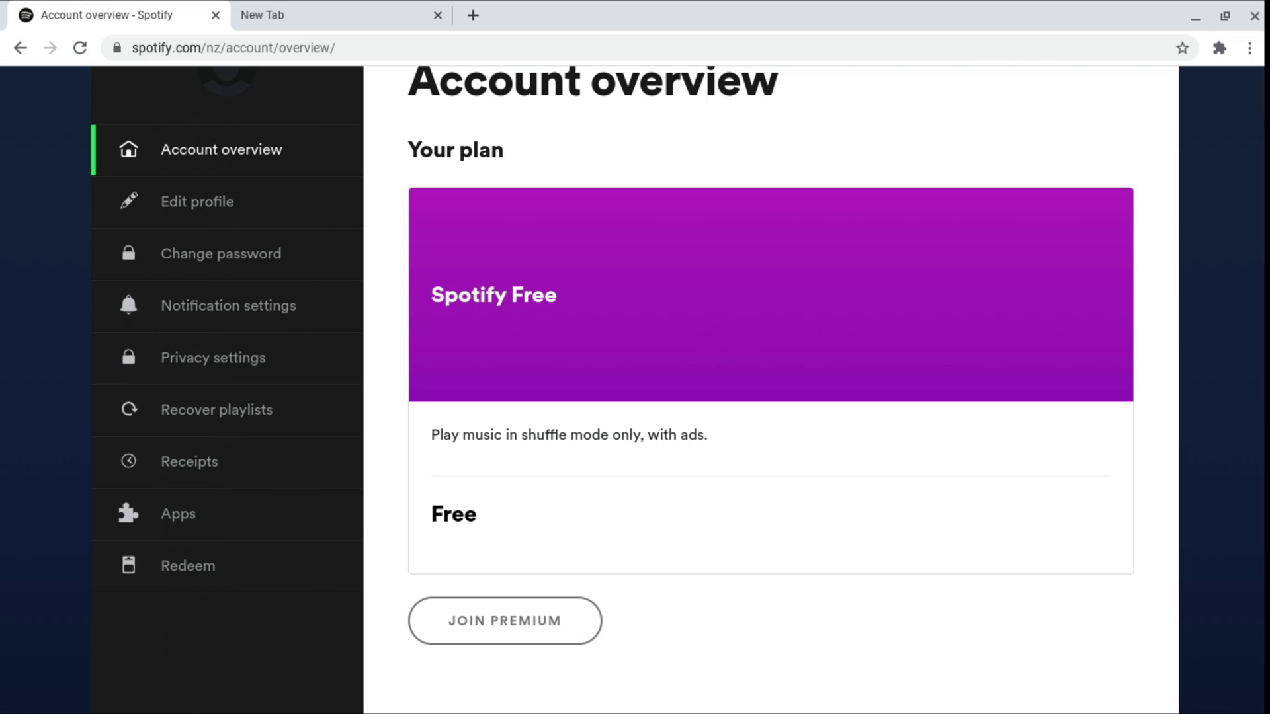
pyautogui.scroll(5, 724, 313)
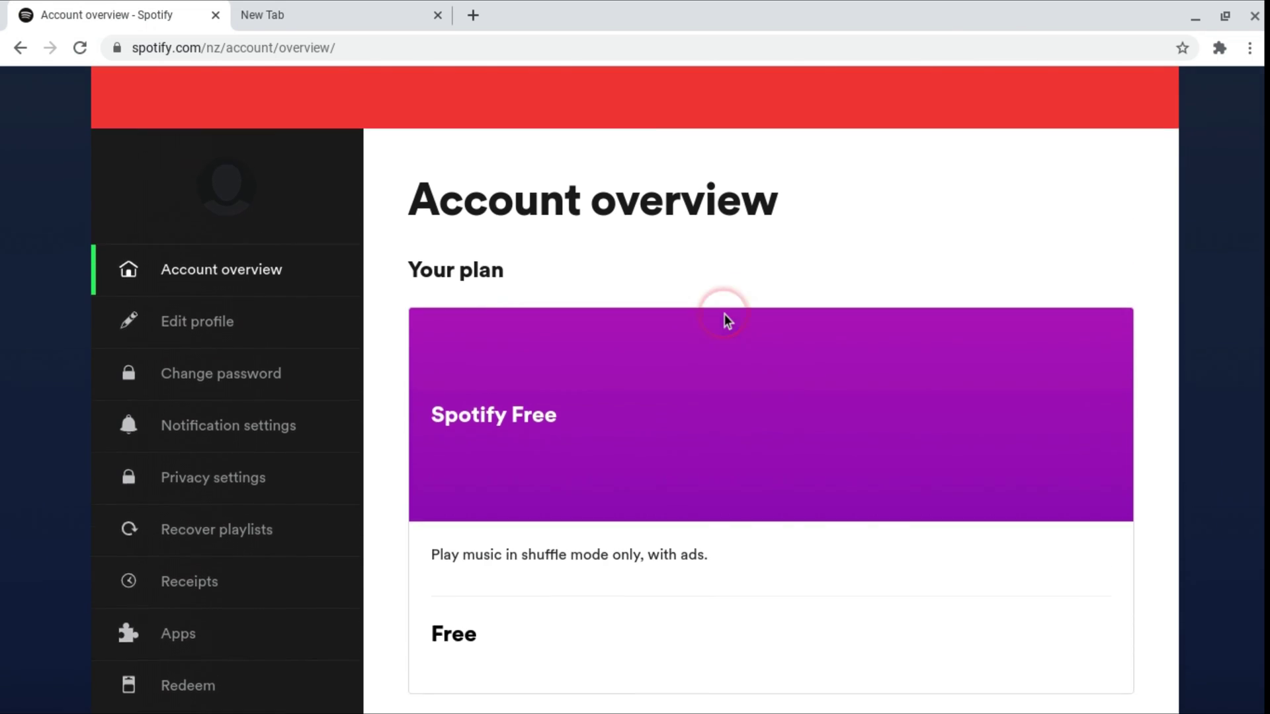